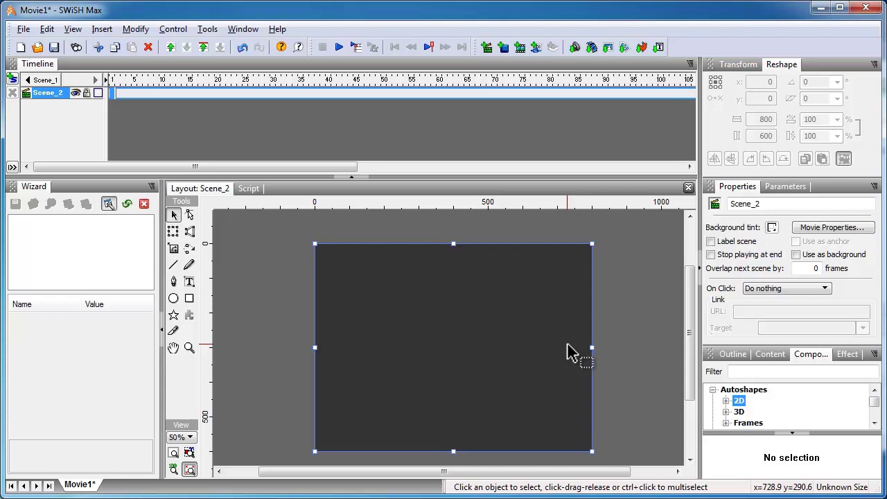
# Glance at the Outline tree, then return to Components and scroll down the component list.
pyautogui.click(724, 355)
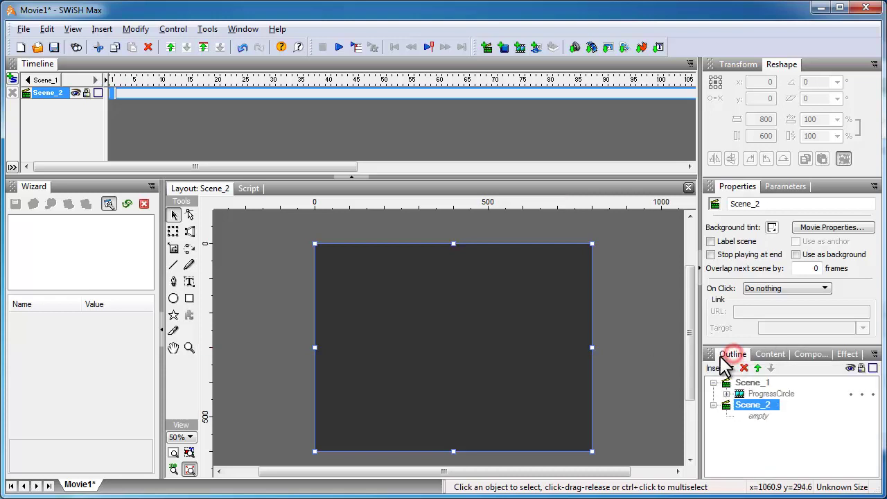
pyautogui.click(807, 355)
pyautogui.click(874, 423)
pyautogui.click(874, 423)
pyautogui.click(873, 422)
pyautogui.click(873, 423)
pyautogui.click(873, 422)
pyautogui.click(874, 422)
pyautogui.click(874, 422)
pyautogui.click(874, 423)
pyautogui.click(873, 423)
pyautogui.click(873, 423)
pyautogui.click(873, 422)
pyautogui.click(873, 423)
pyautogui.click(873, 422)
pyautogui.click(874, 422)
pyautogui.click(874, 423)
pyautogui.click(873, 423)
pyautogui.click(873, 423)
pyautogui.click(874, 423)
pyautogui.click(874, 423)
pyautogui.click(874, 423)
pyautogui.click(874, 423)
pyautogui.click(873, 422)
pyautogui.click(874, 422)
pyautogui.click(874, 423)
pyautogui.click(873, 423)
pyautogui.click(873, 422)
pyautogui.click(873, 422)
pyautogui.click(873, 423)
pyautogui.click(874, 423)
pyautogui.click(874, 422)
pyautogui.click(873, 422)
pyautogui.click(873, 423)
pyautogui.click(873, 423)
pyautogui.click(874, 422)
pyautogui.click(873, 422)
pyautogui.click(874, 423)
pyautogui.click(874, 422)
pyautogui.click(874, 413)
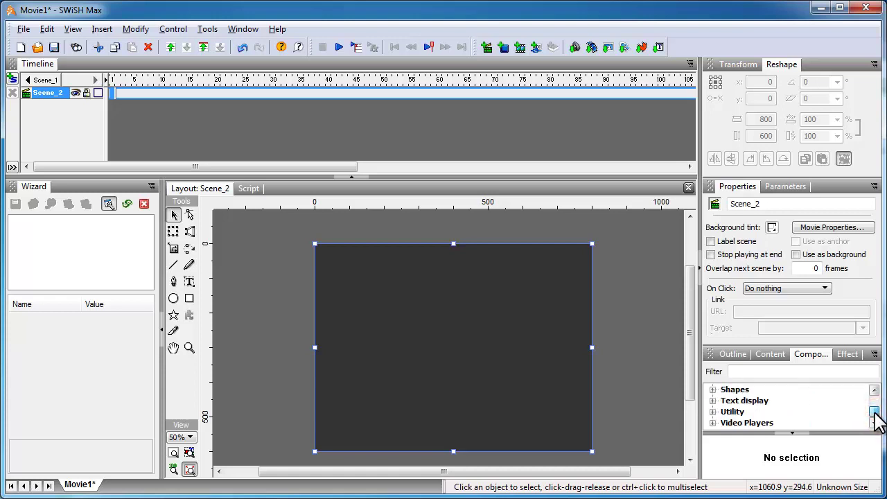
pyautogui.click(873, 413)
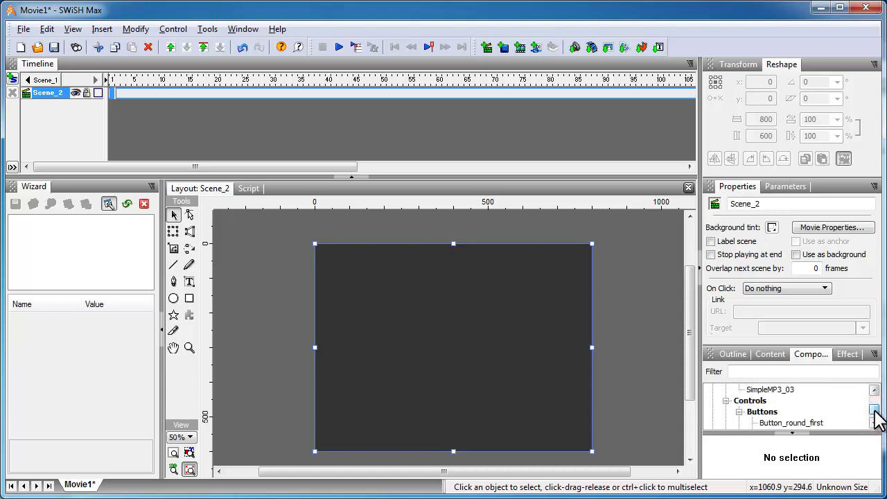
# Float the Components panel over the stage and scroll to the Progress group.
pyautogui.moveTo(810, 354); pyautogui.dragTo(601, 222)
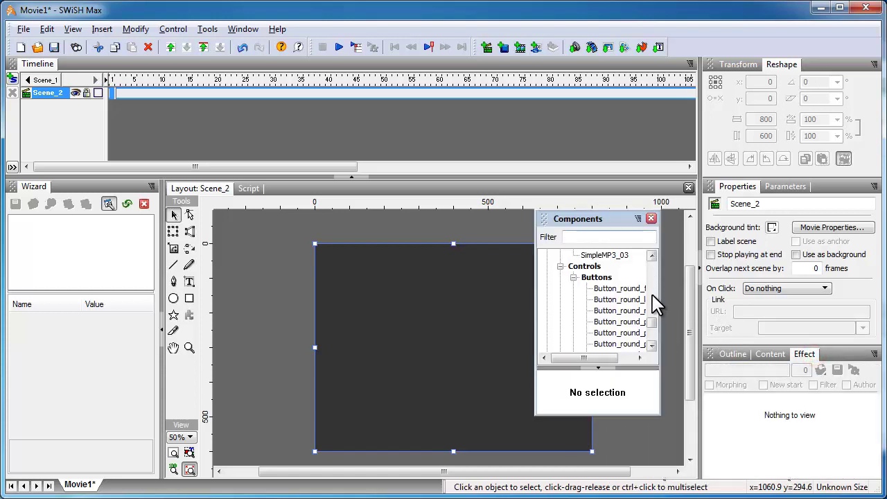
pyautogui.moveTo(655, 325); pyautogui.dragTo(662, 358)
pyautogui.click(655, 345)
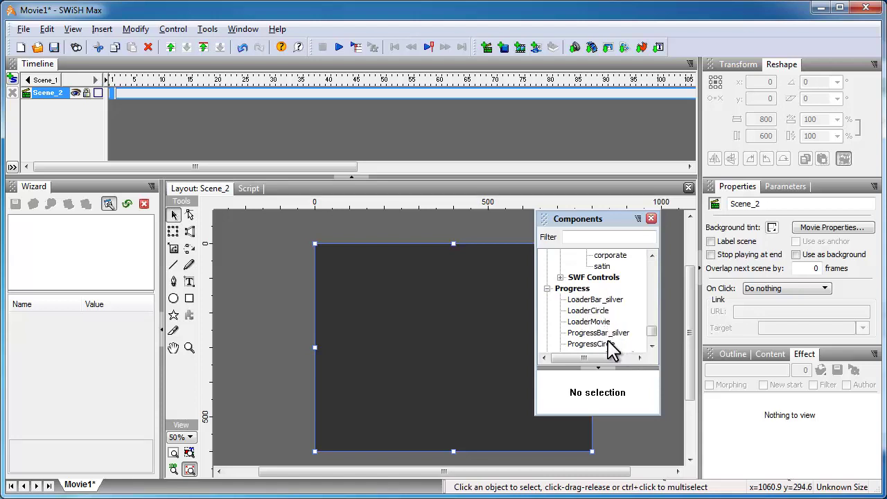
# Place the ProgressCircle component onto the Scene_2 stage and close the library.
pyautogui.click(607, 344)
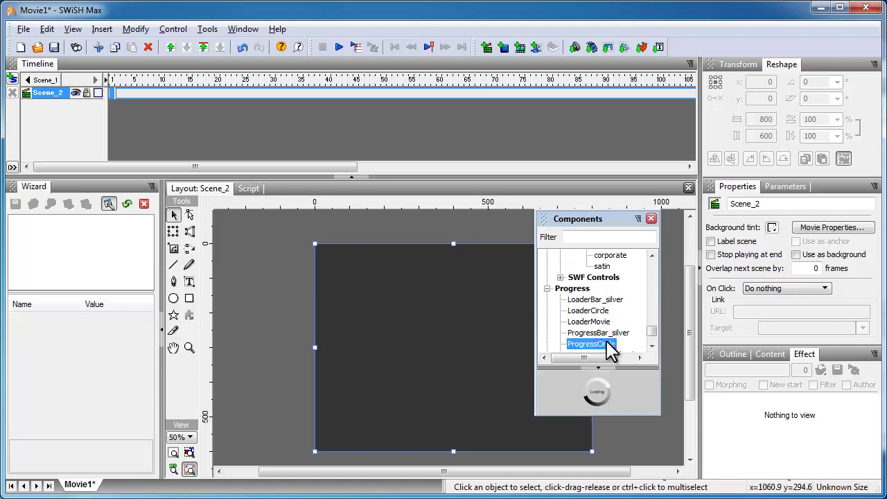
pyautogui.moveTo(608, 346); pyautogui.dragTo(447, 333)
pyautogui.click(650, 219)
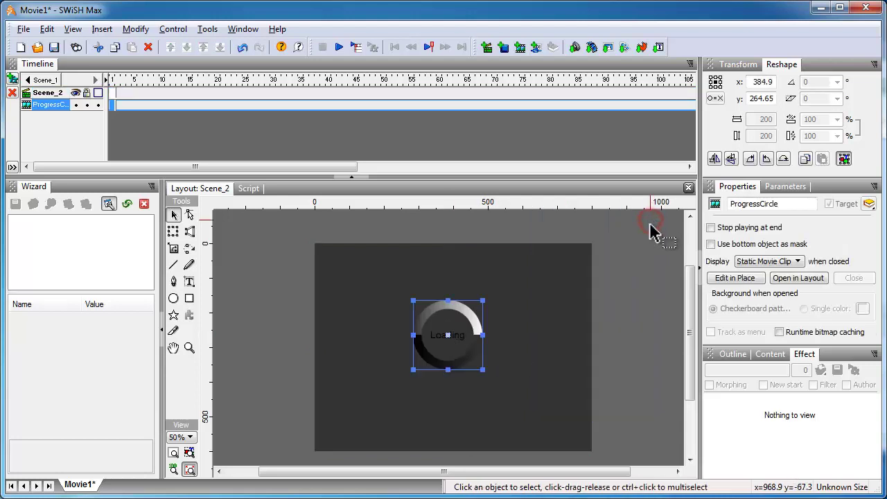
# Centre the ProgressCircle loader horizontally and vertically on the stage.
pyautogui.click(244, 29)
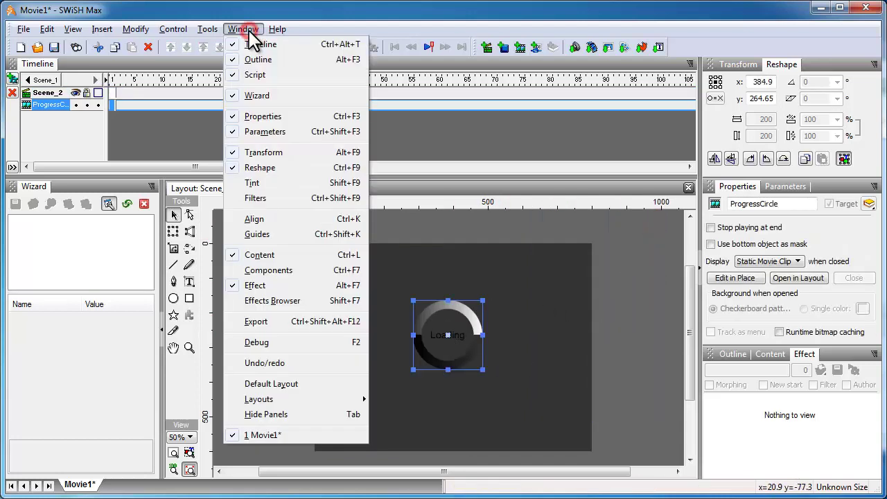
pyautogui.click(281, 220)
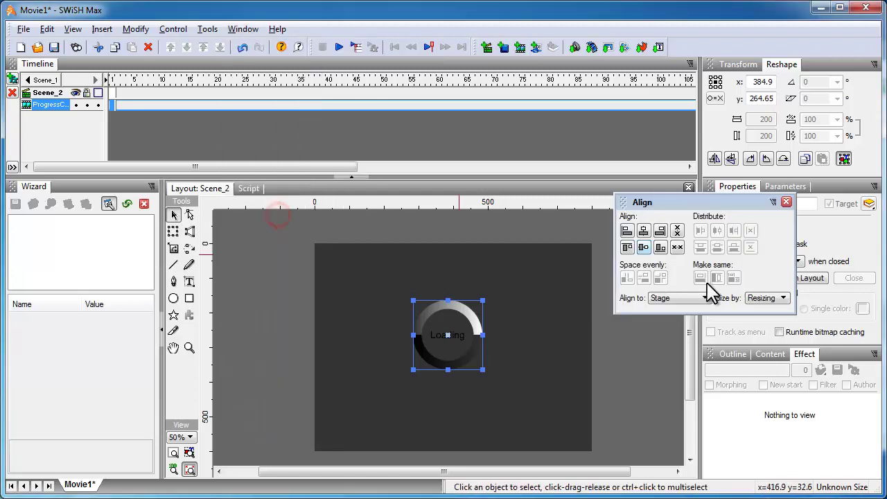
pyautogui.click(644, 230)
pyautogui.click(644, 248)
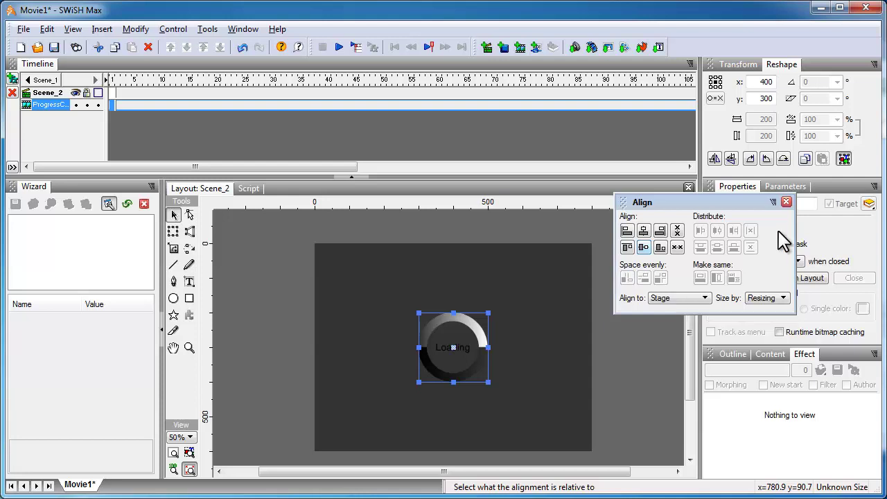
pyautogui.click(785, 202)
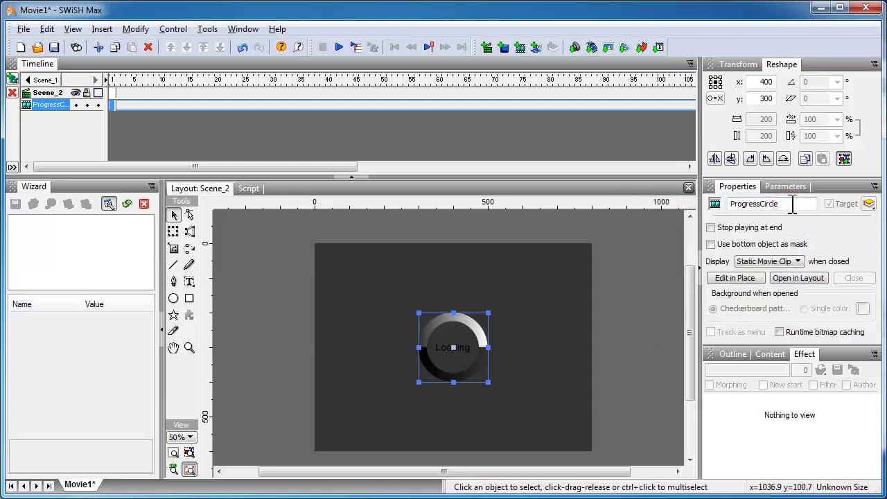
# Set the loader's Bottom Highlight Color parameter to red.
pyautogui.click(786, 186)
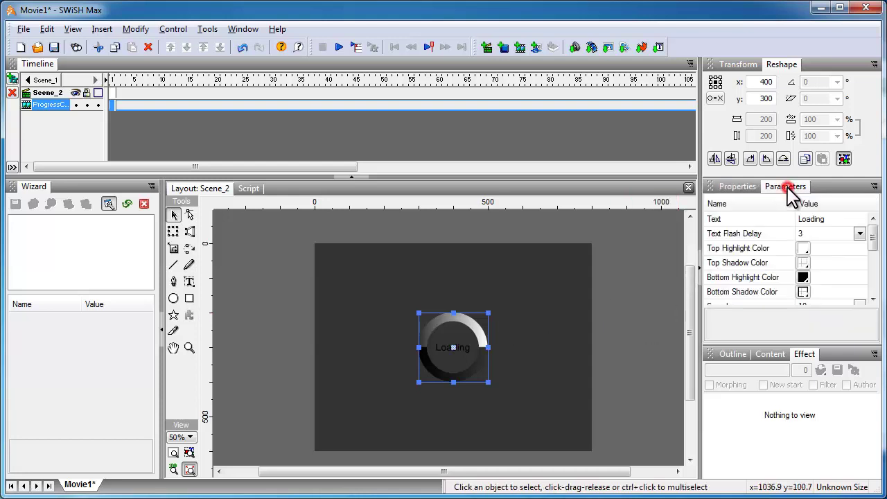
pyautogui.click(803, 277)
pyautogui.click(731, 309)
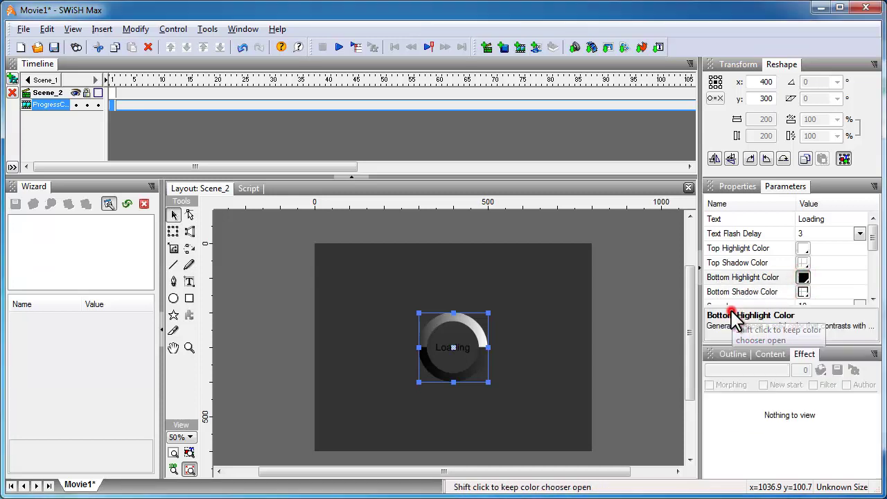
pyautogui.click(803, 277)
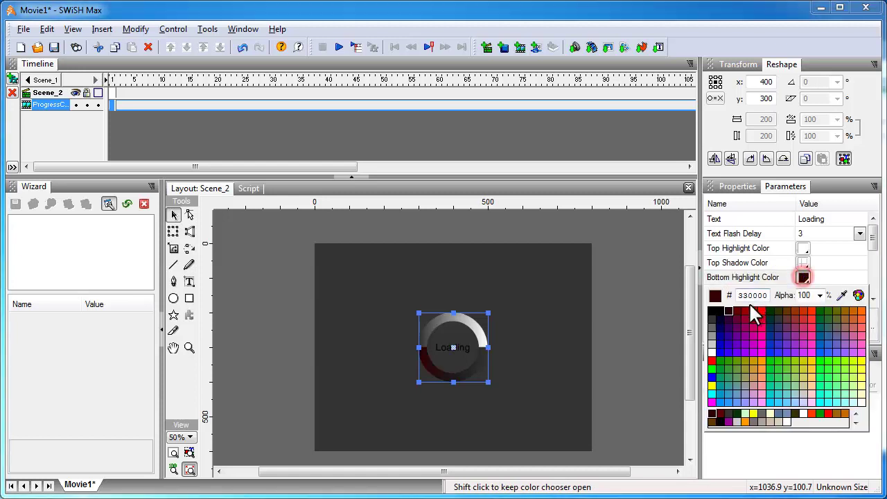
pyautogui.click(736, 309)
pyautogui.click(639, 342)
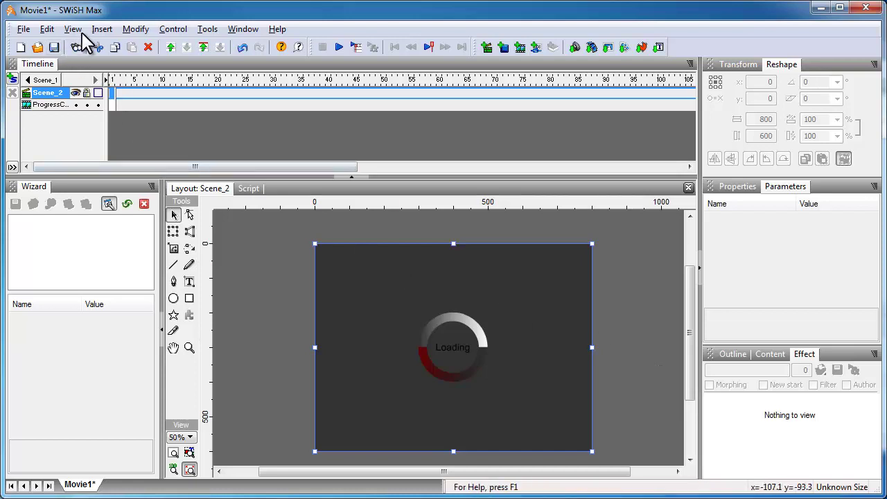
# Insert Scene_3 and import the 800 × 600 bike.jpg image onto its stage.
pyautogui.click(100, 32)
pyautogui.click(111, 45)
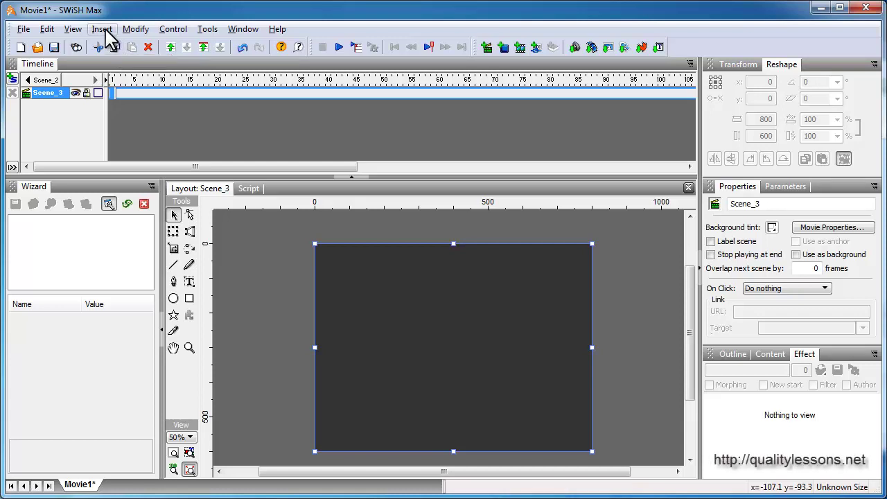
pyautogui.click(103, 30)
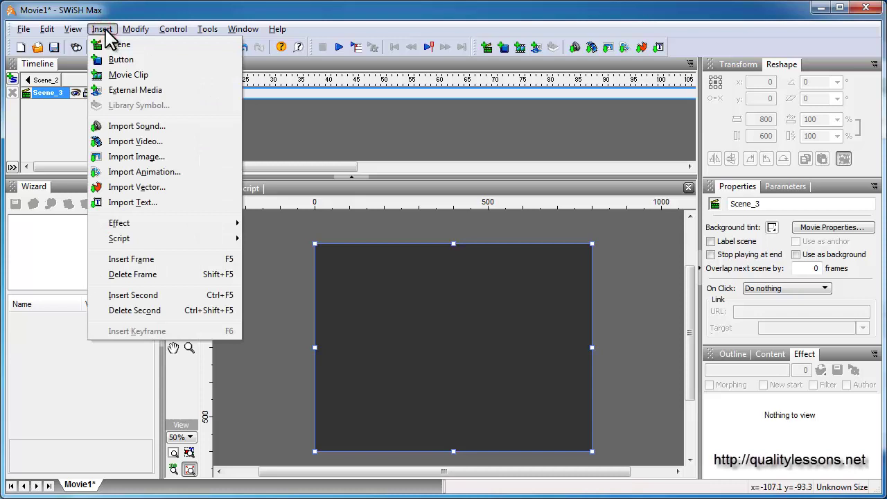
pyautogui.click(170, 156)
pyautogui.click(377, 125)
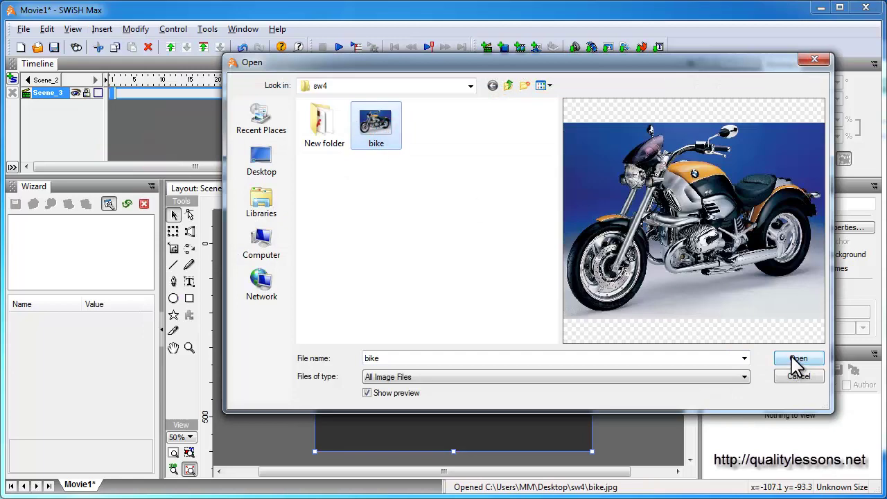
pyautogui.click(798, 356)
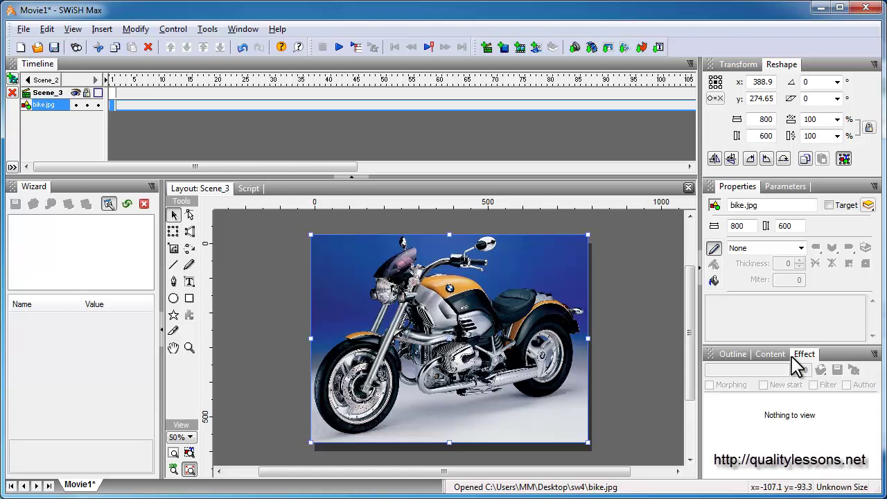
# Centre the bike photo horizontally and vertically on the stage.
pyautogui.click(244, 30)
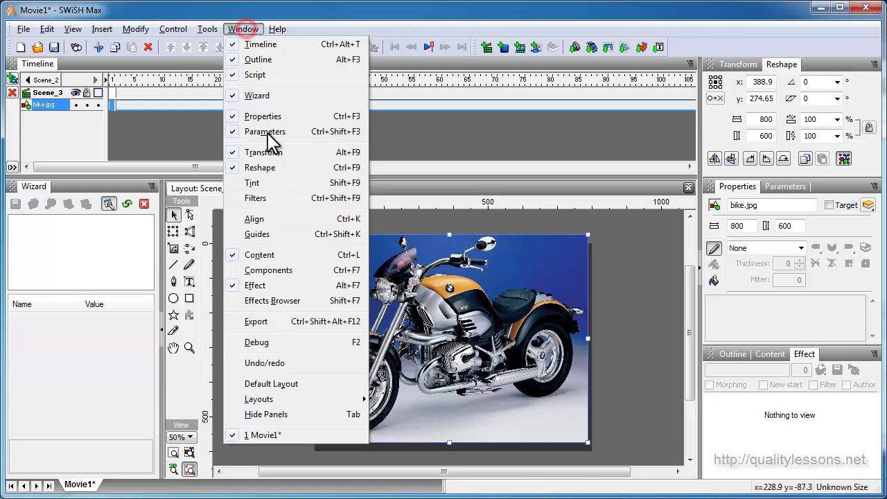
pyautogui.click(296, 220)
pyautogui.click(642, 231)
pyautogui.click(644, 248)
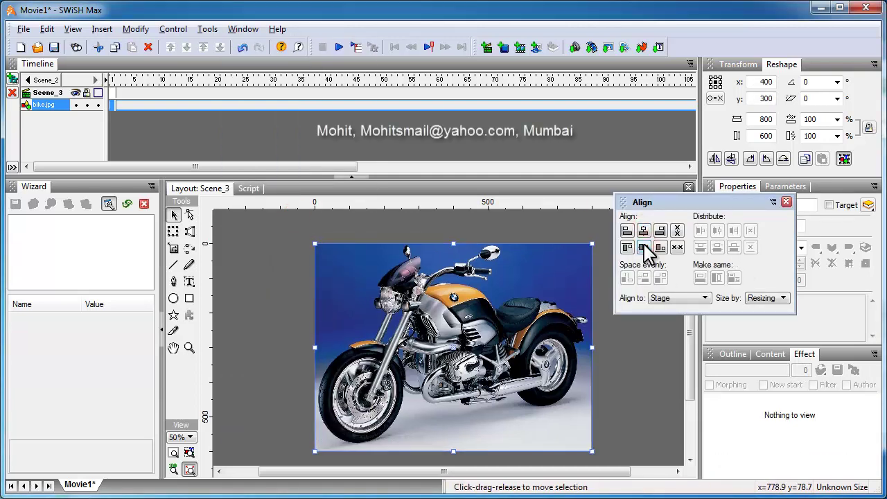
pyautogui.click(787, 203)
# Break bike.jpg into a regular grid of pieces.
pyautogui.rightClick(450, 288)
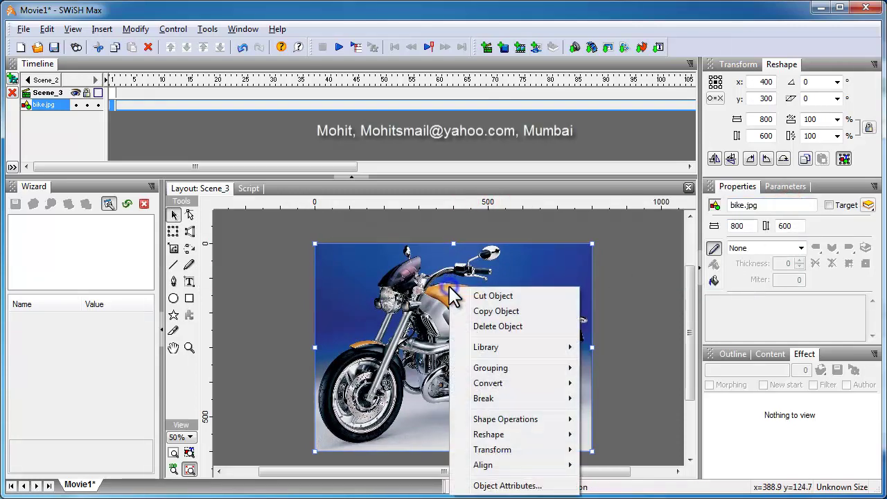
pyautogui.moveTo(532, 402)
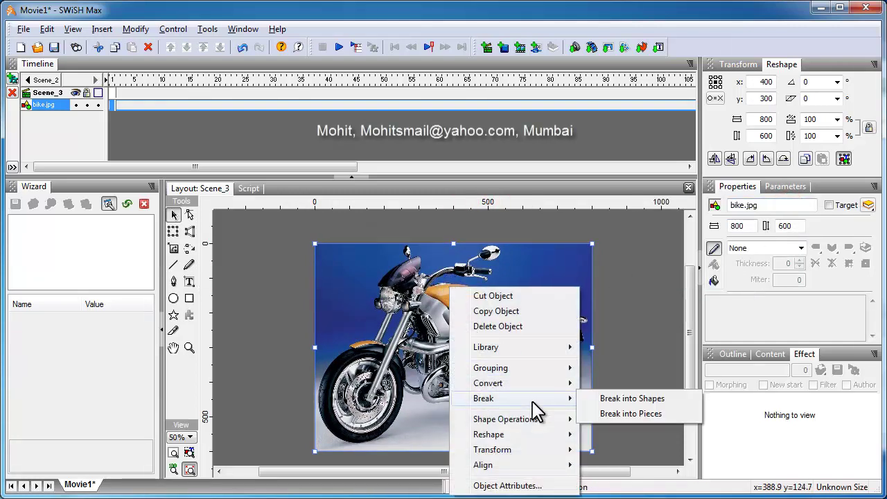
pyautogui.click(621, 413)
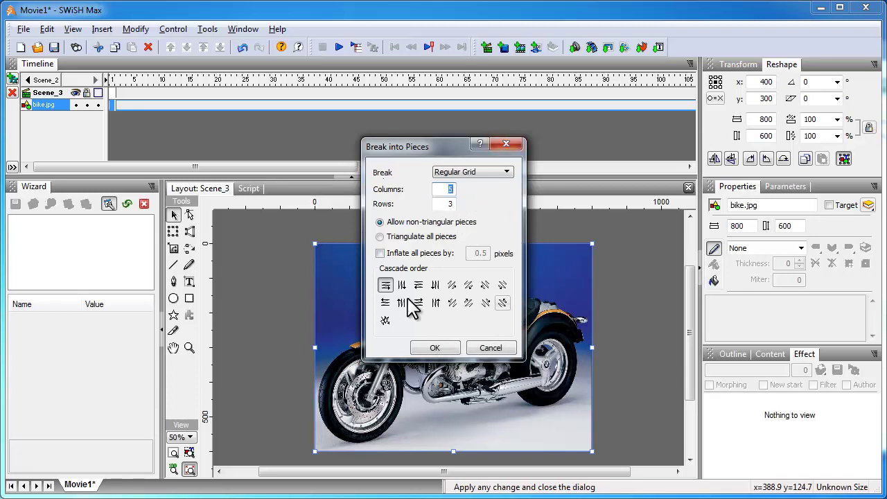
pyautogui.click(436, 344)
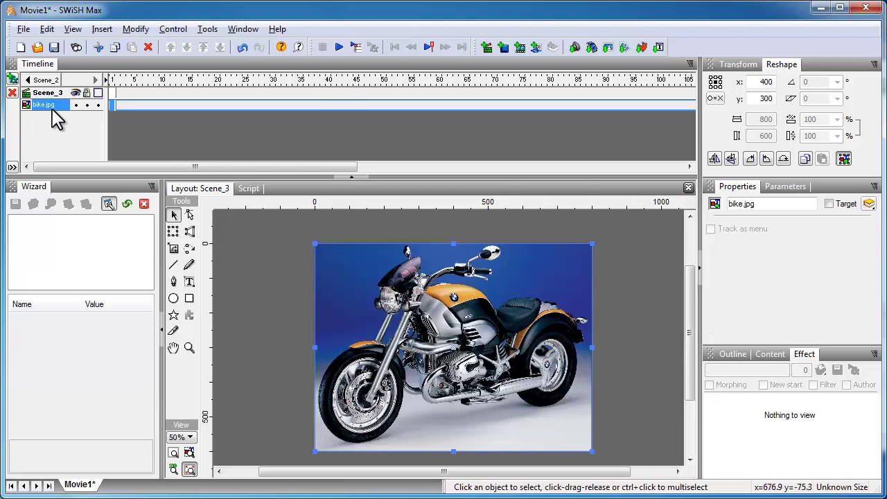
# Add a 25-frame Explode effect to bike.jpg with its direction set to Implode.
pyautogui.click(12, 78)
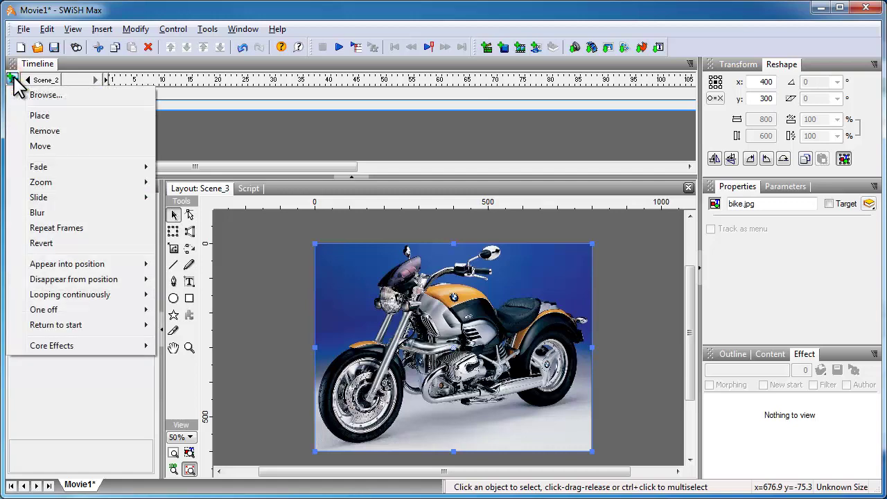
pyautogui.moveTo(111, 311)
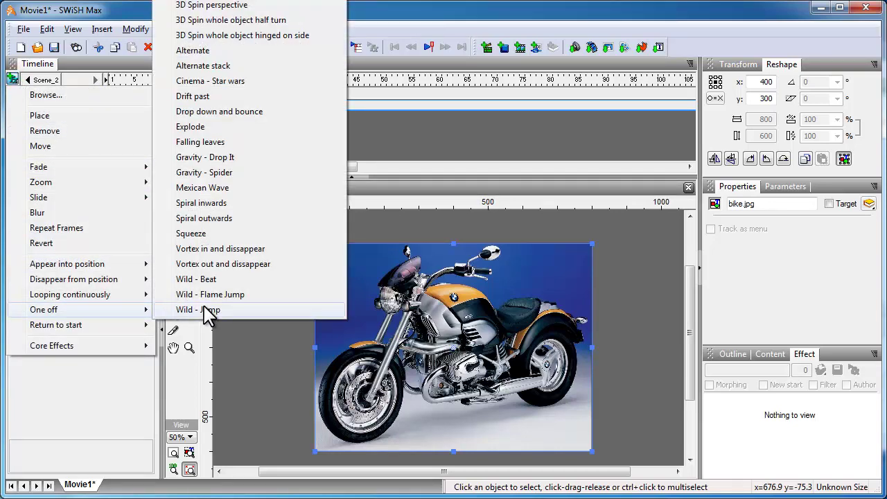
pyautogui.click(208, 128)
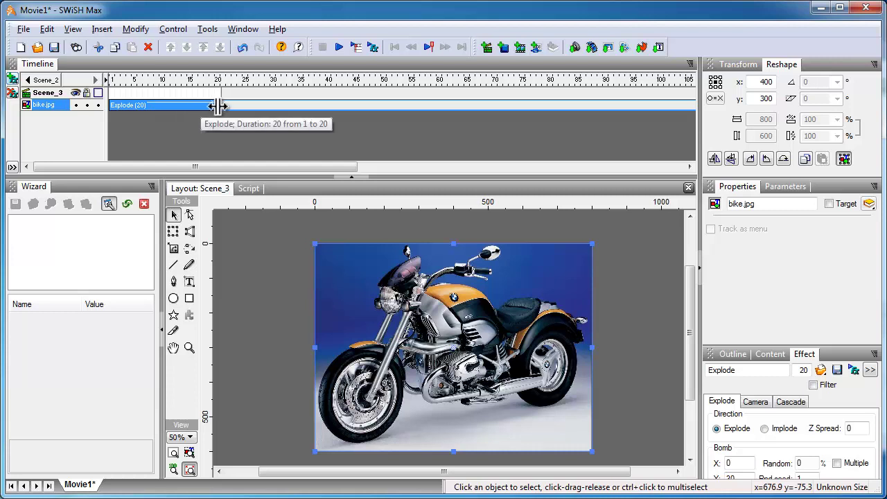
pyautogui.moveTo(218, 105); pyautogui.dragTo(247, 106)
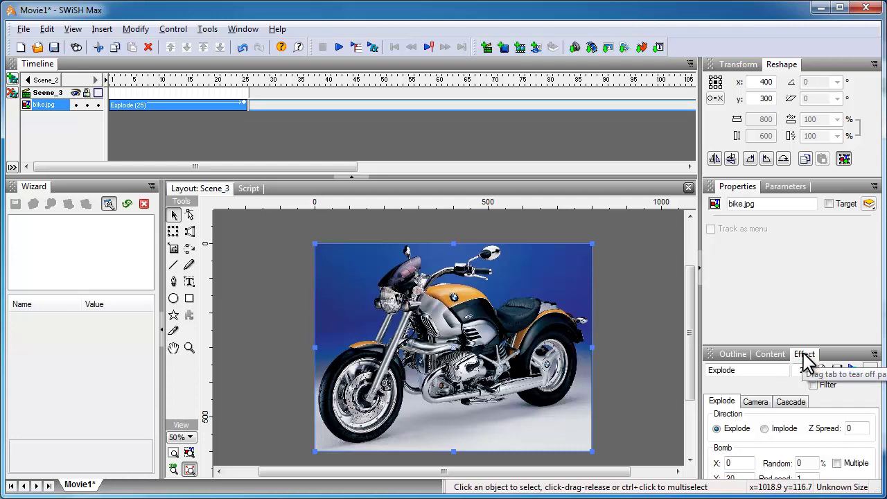
pyautogui.click(766, 429)
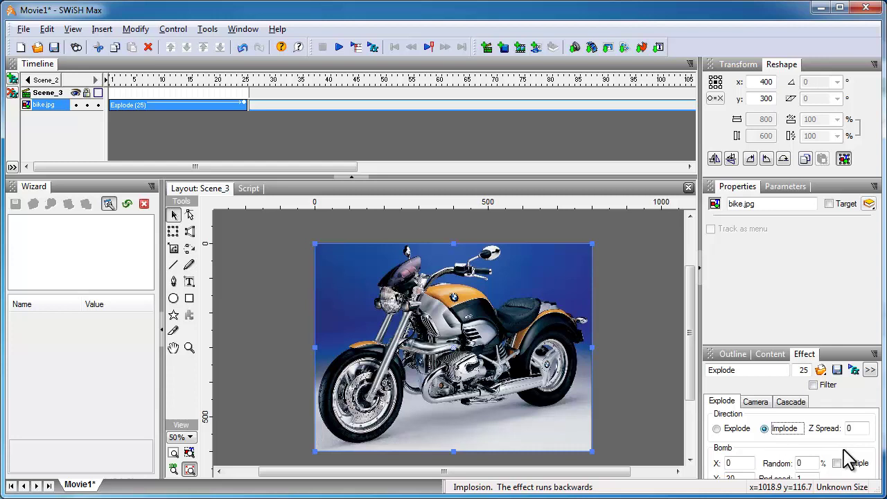
# Adjust the remaining Explode settings and move the floating Effect panel out of the way.
pyautogui.click(835, 400)
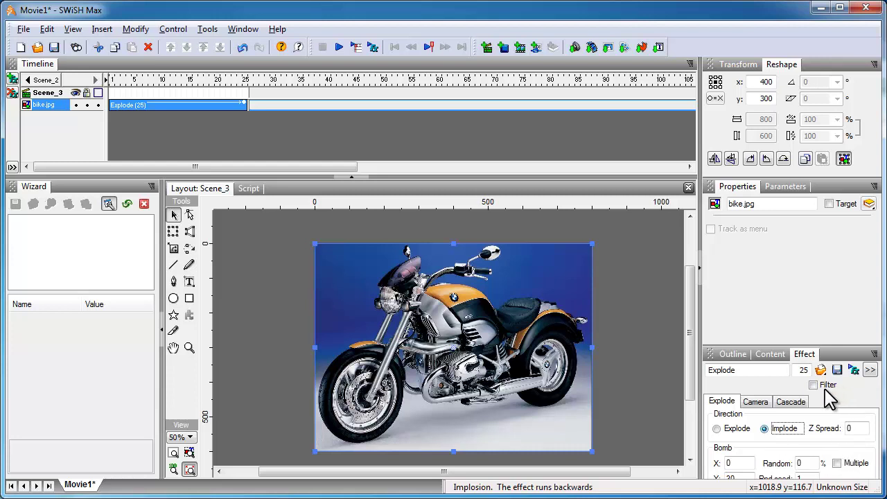
pyautogui.click(804, 355)
pyautogui.moveTo(696, 253); pyautogui.dragTo(691, 187)
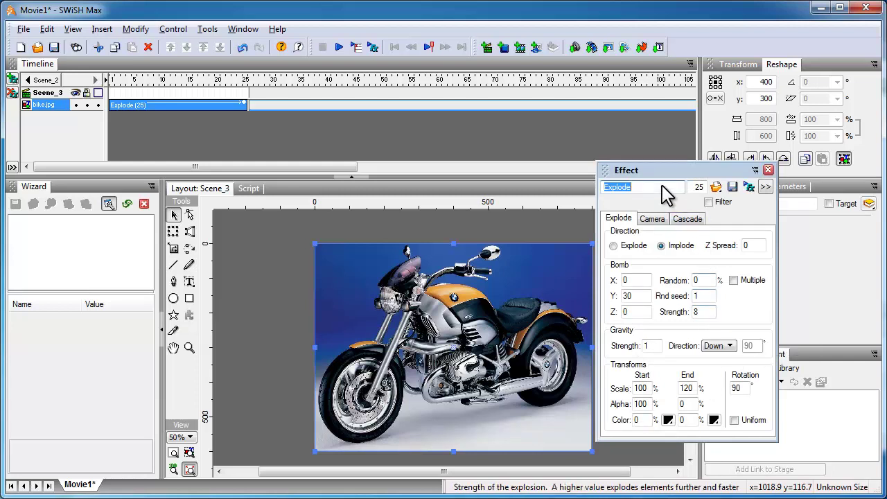
pyautogui.moveTo(667, 175); pyautogui.dragTo(701, 176)
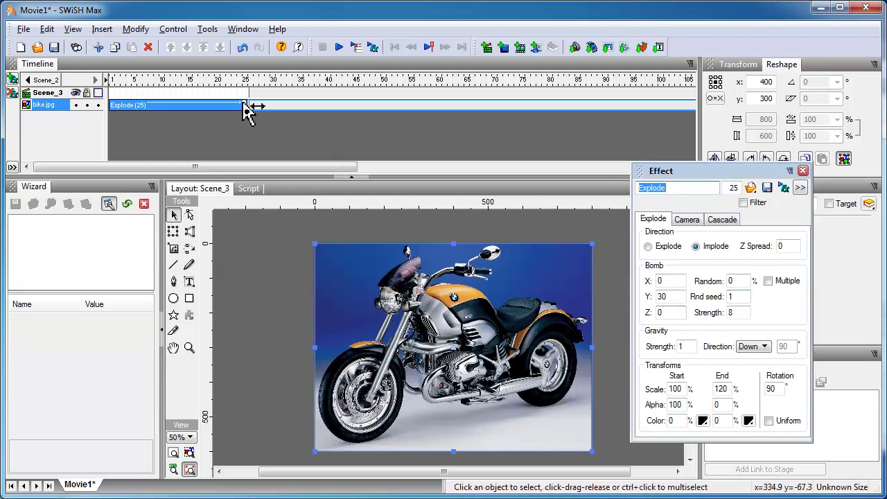
# Add a one-off Explode effect at frame 75 of bike.jpg's timeline.
pyautogui.click(526, 102)
pyautogui.click(521, 105)
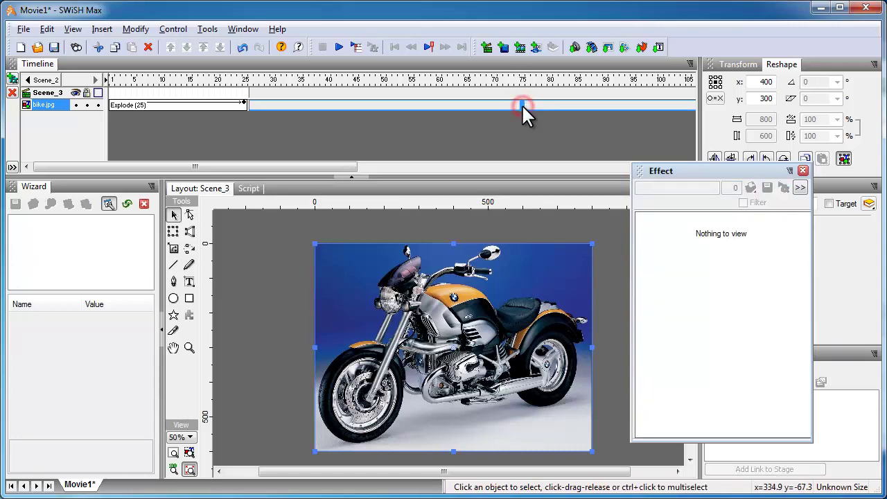
pyautogui.rightClick(521, 104)
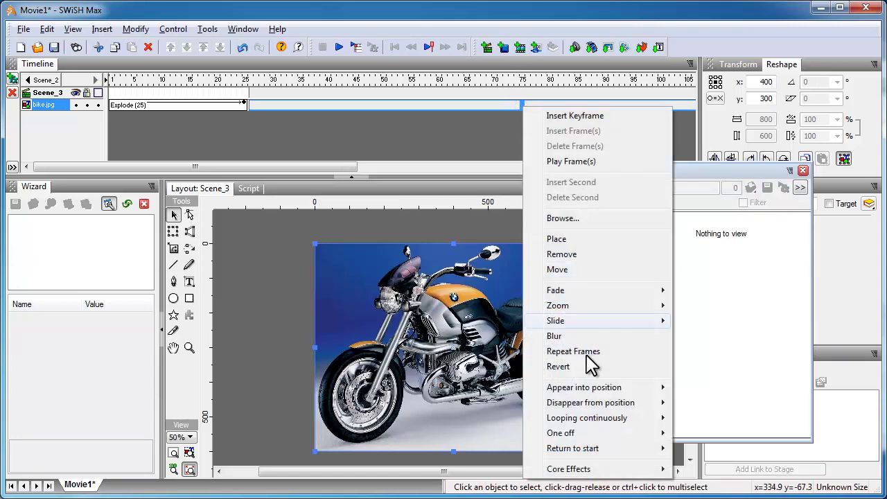
pyautogui.moveTo(600, 434)
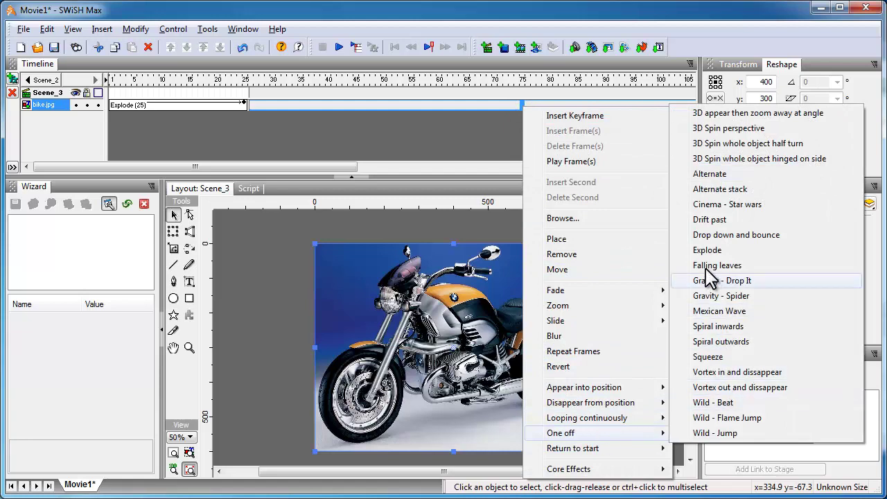
pyautogui.click(707, 251)
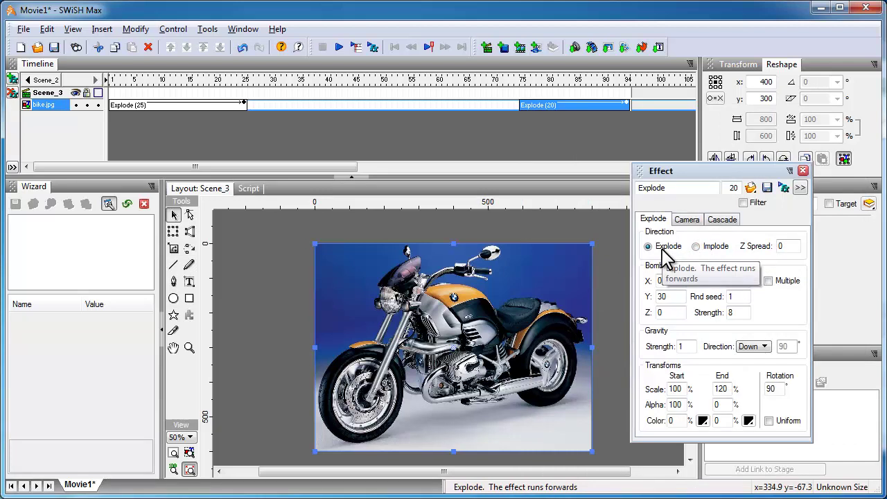
# Give the second Explode strength 10 and an upward gravity direction.
pyautogui.click(133, 103)
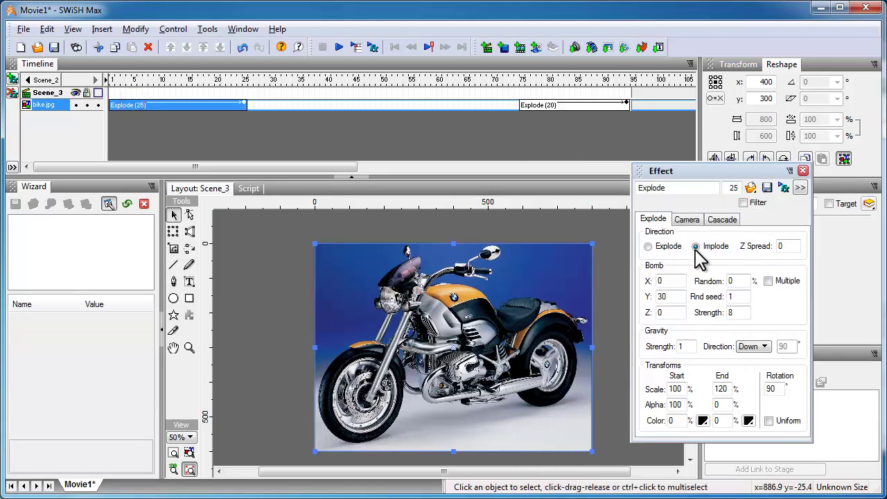
pyautogui.click(571, 105)
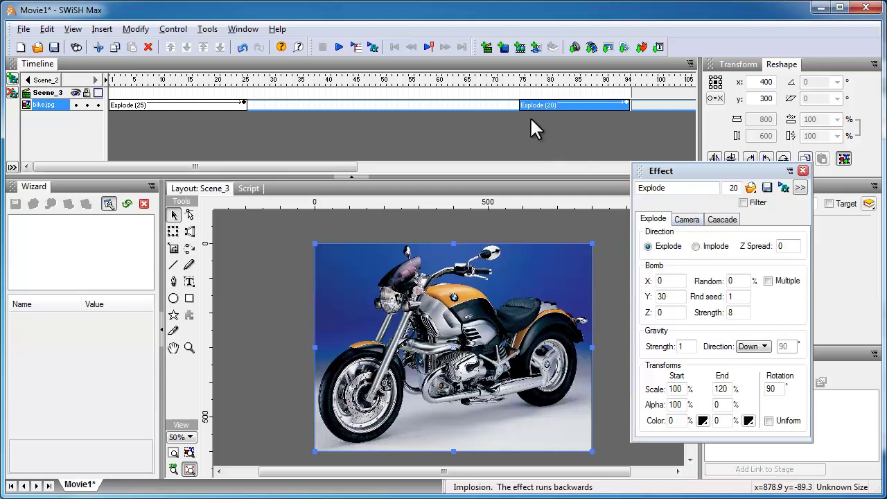
pyautogui.doubleClick(731, 312)
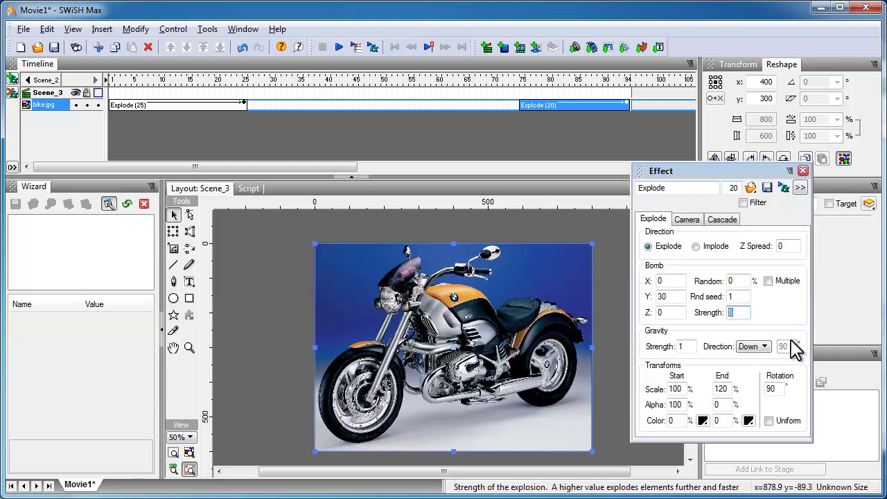
pyautogui.write('10')
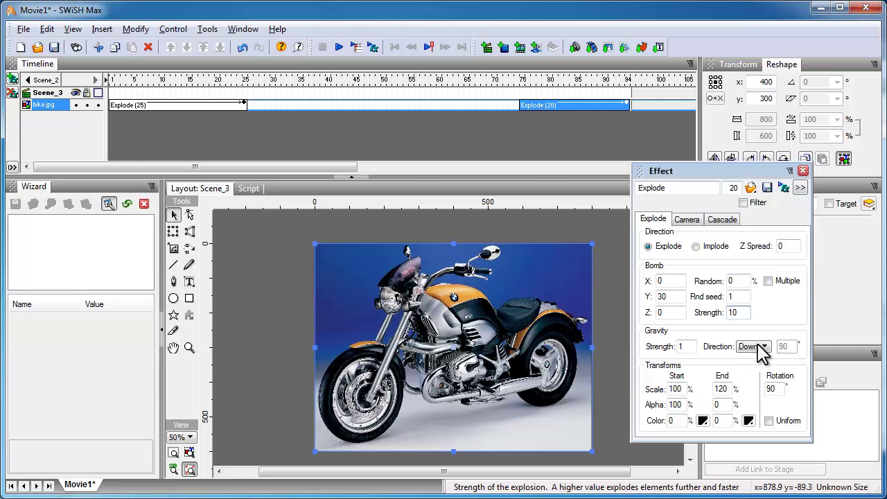
pyautogui.click(760, 348)
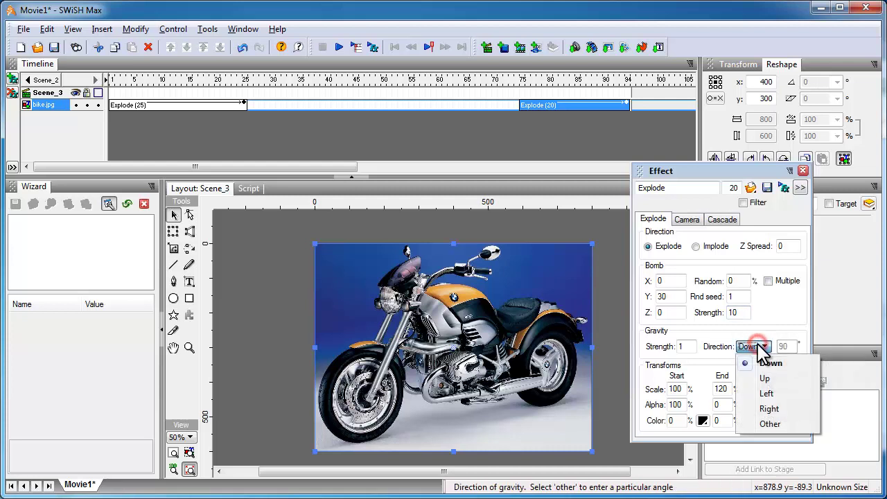
pyautogui.click(764, 379)
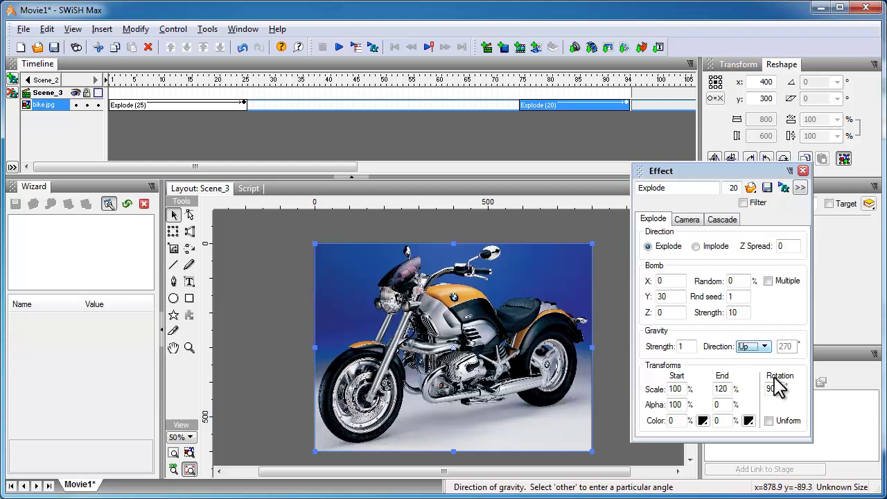
pyautogui.click(628, 93)
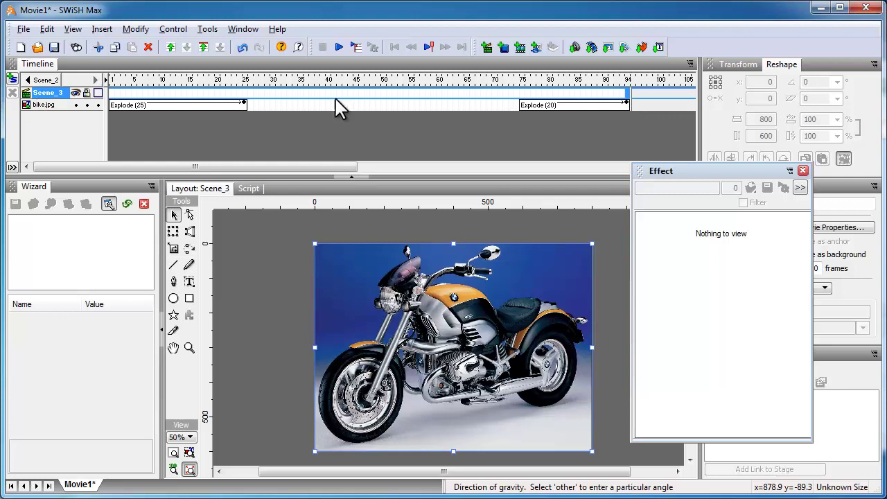
# Add a gotoAndPlay(FRAME) movie-control command to Scene_3's frame 94 script.
pyautogui.click(248, 188)
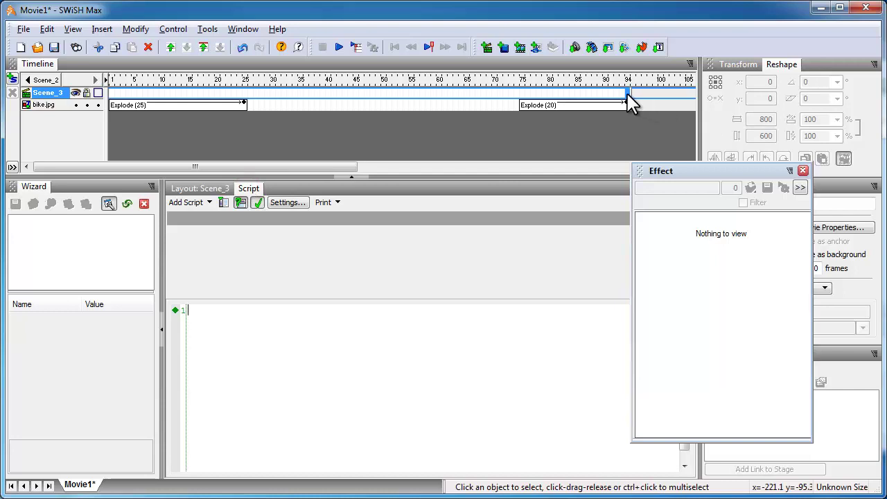
pyautogui.click(207, 203)
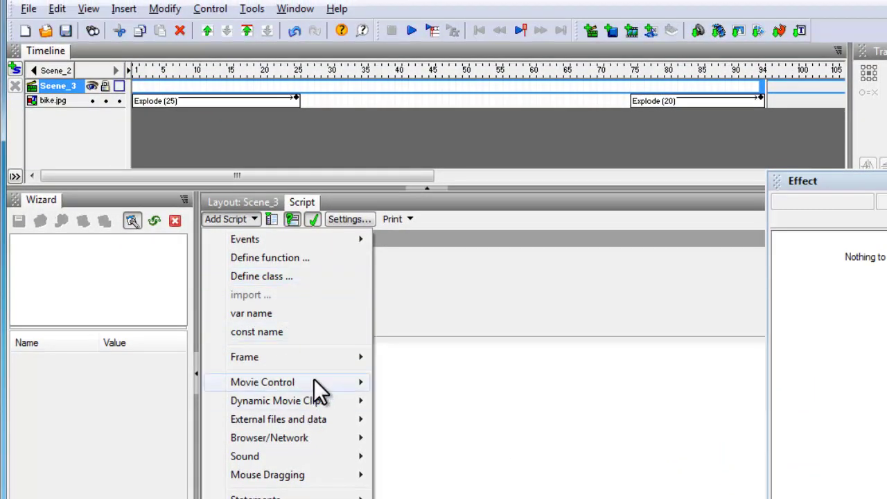
pyautogui.moveTo(314, 340)
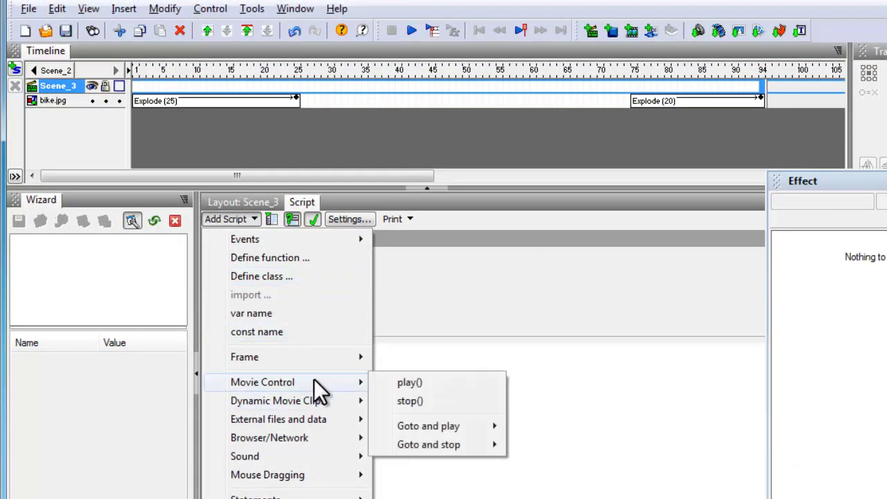
pyautogui.moveTo(416, 424)
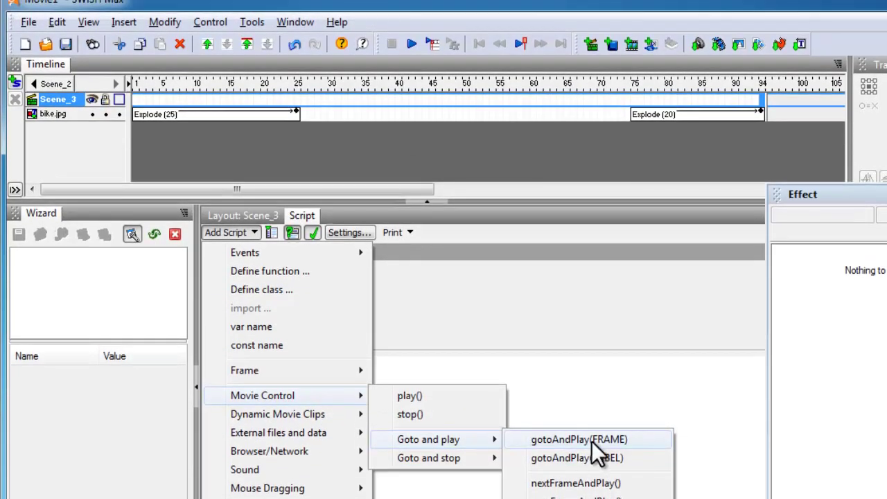
pyautogui.click(590, 439)
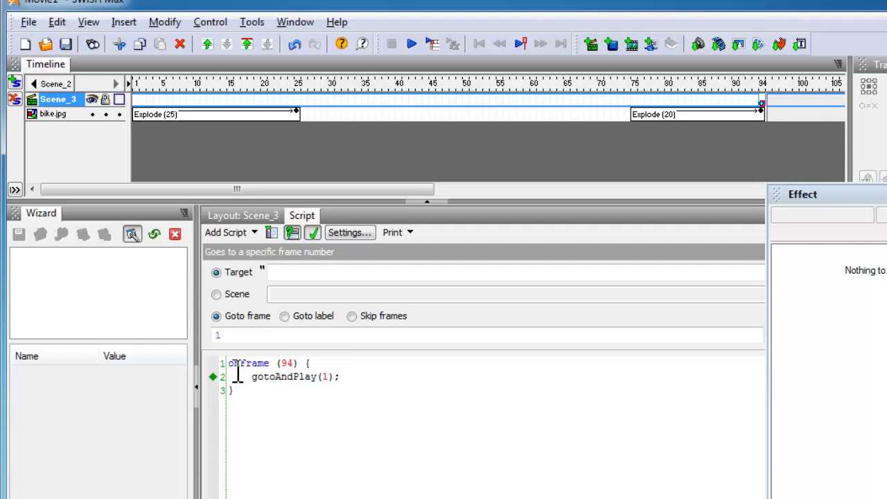
# Target the current scene so the line reads gotoSceneAndPlay("<current scene>", 1).
pyautogui.click(217, 295)
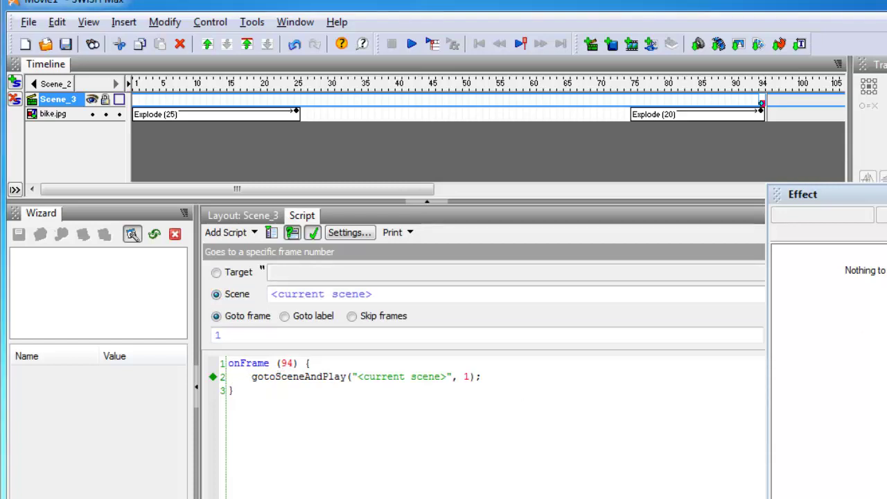
pyautogui.click(253, 378)
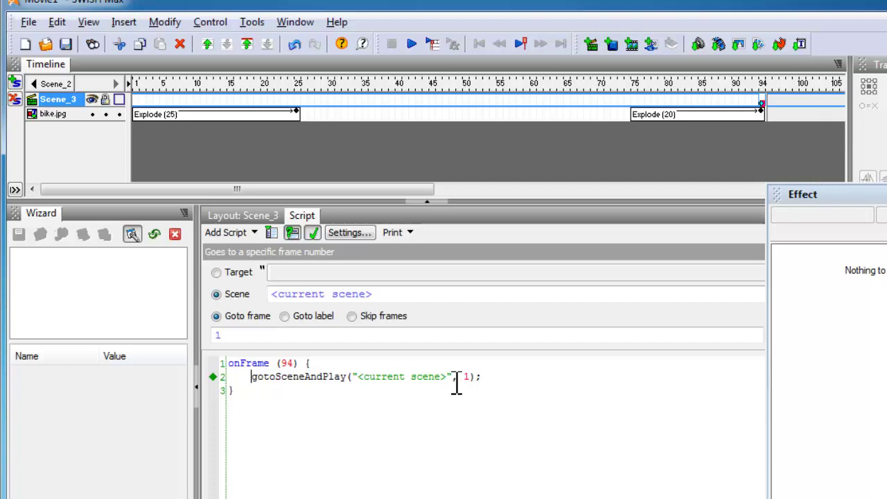
pyautogui.press('Home')
# Return to the Scene_3 layout, shift the Effect panel aside, and show the Debug window.
pyautogui.click(246, 216)
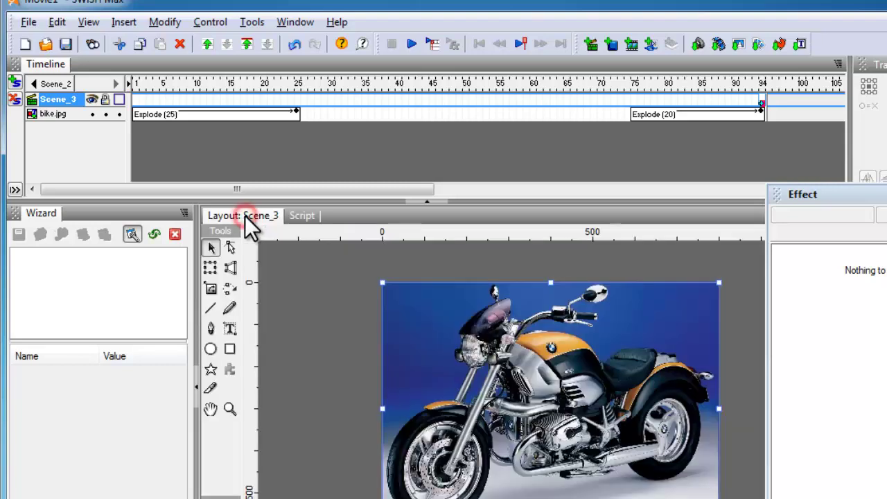
pyautogui.moveTo(824, 199); pyautogui.dragTo(875, 200)
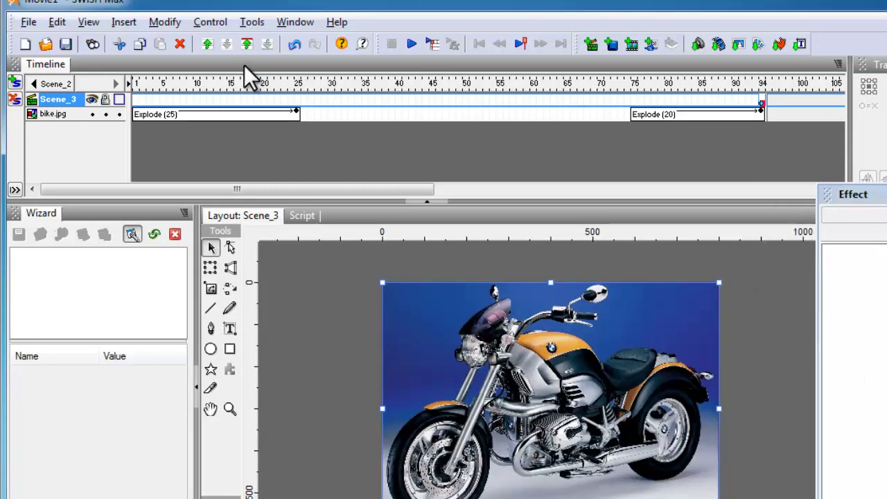
pyautogui.click(291, 24)
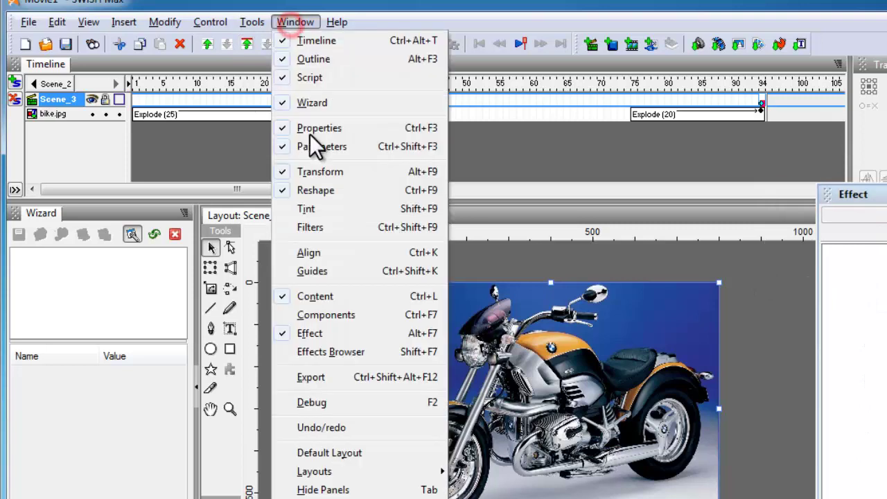
pyautogui.click(342, 403)
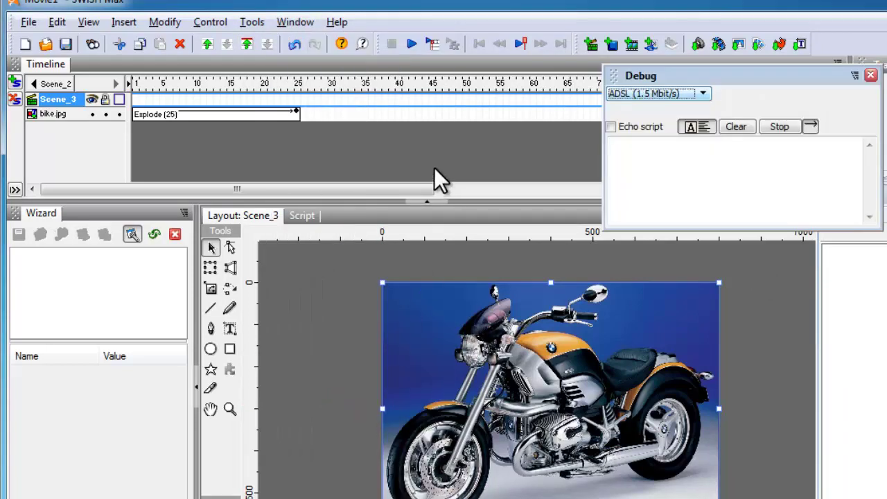
# Preview the movie and stop it once the pieces loop back.
pyautogui.click(411, 46)
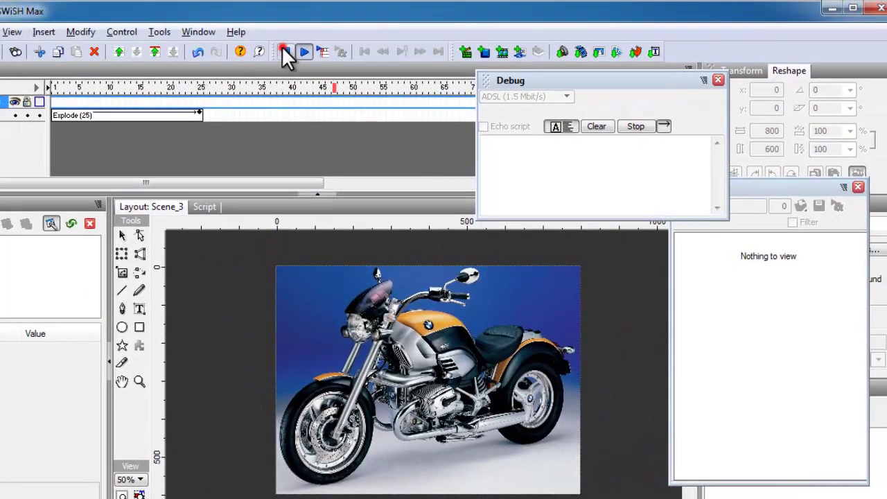
pyautogui.click(283, 28)
pyautogui.click(303, 28)
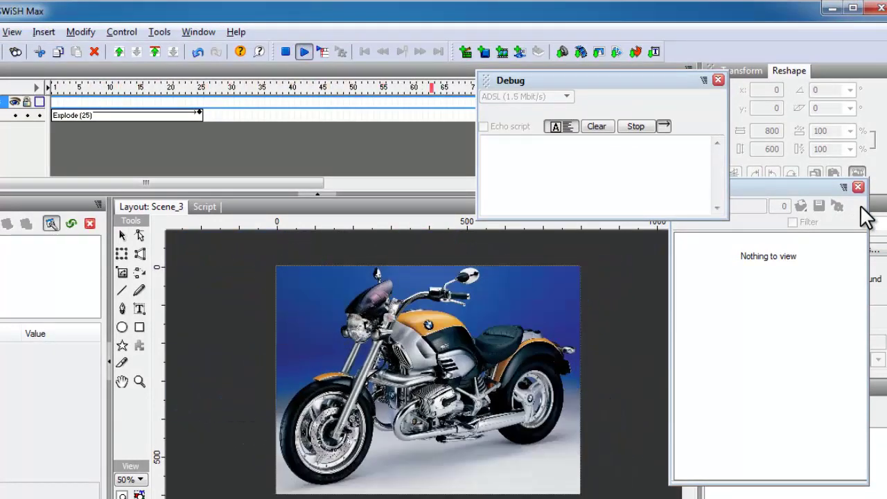
# Simulate a Cable (512 kbit/s) download speed in Debug and replay the movie preview.
pyautogui.click(284, 54)
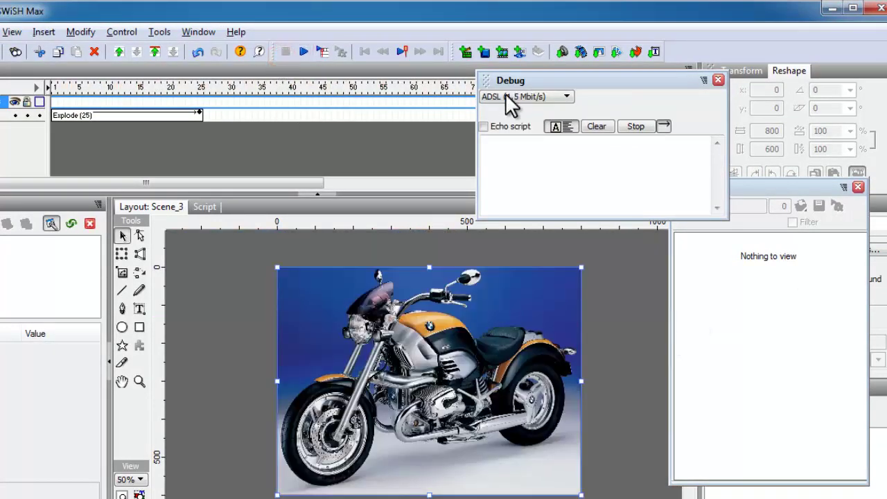
pyautogui.click(505, 96)
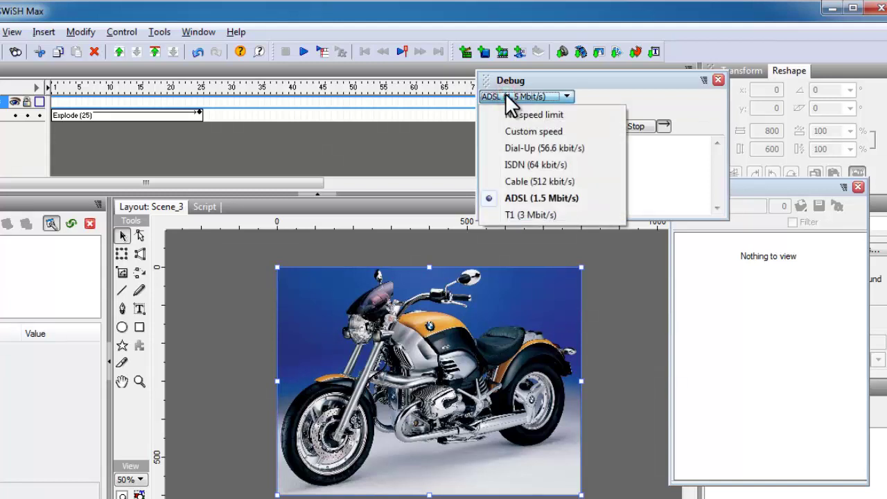
pyautogui.click(553, 180)
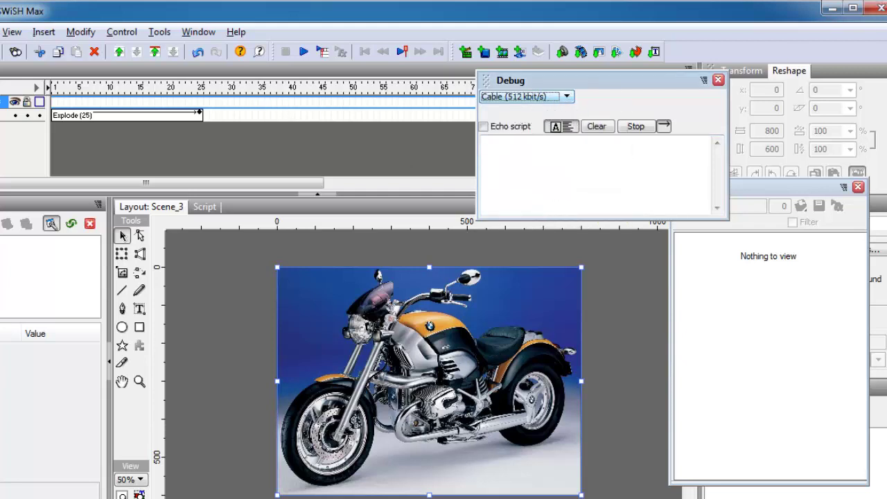
pyautogui.click(755, 26)
pyautogui.click(559, 127)
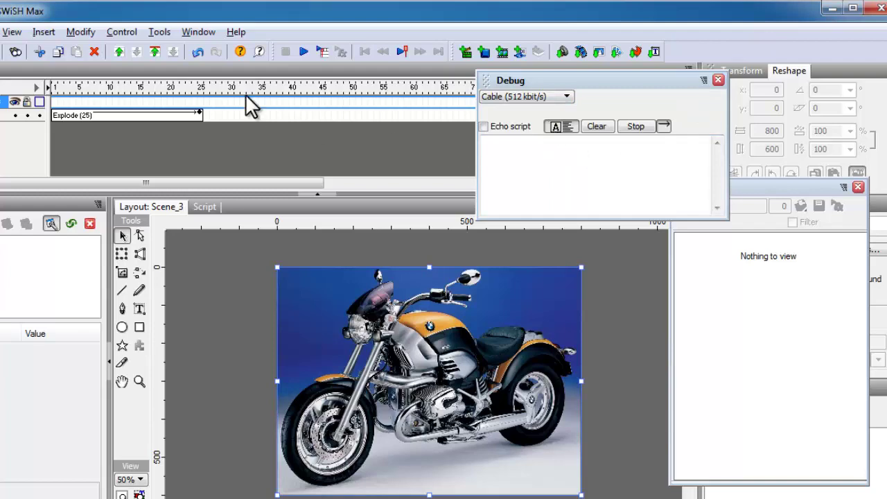
pyautogui.click(305, 51)
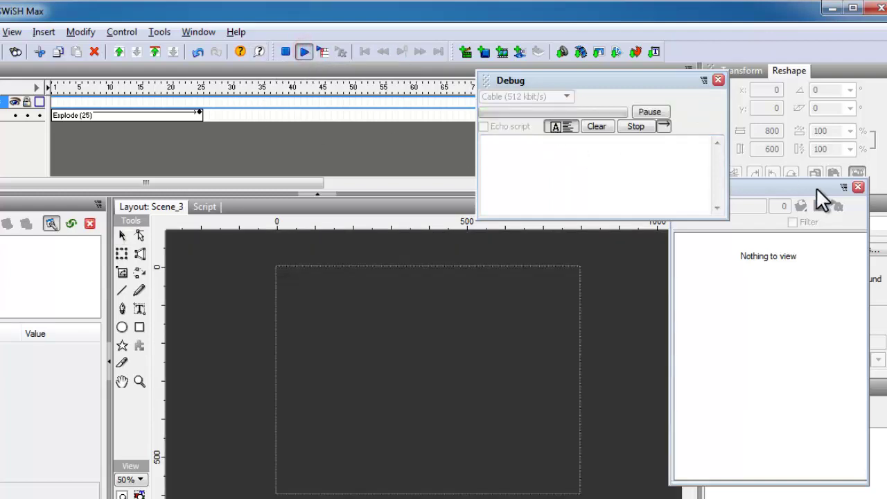